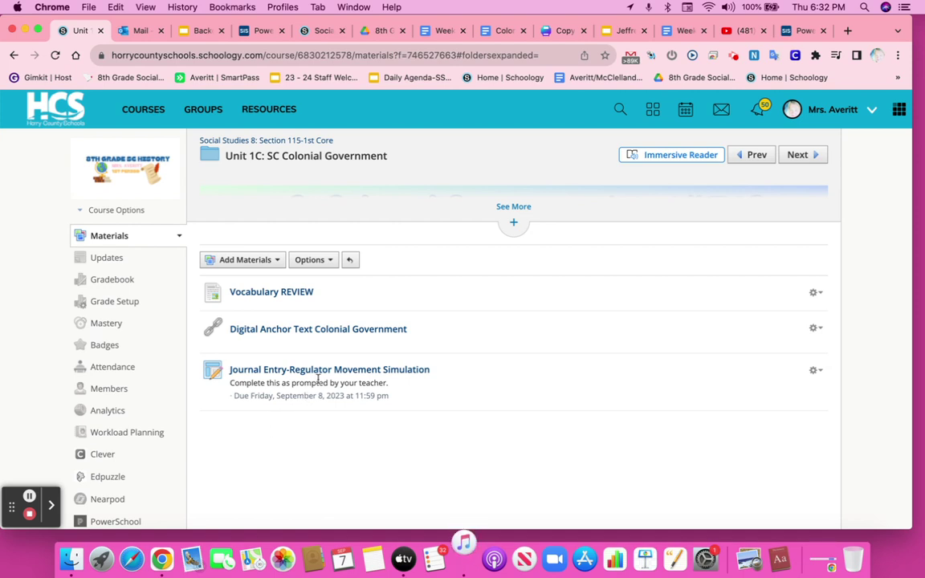
Step: Open the Standard 1: Settlement & Development folder inside 8th grade Mini Assessments in the personal resources
left_click(288, 117)
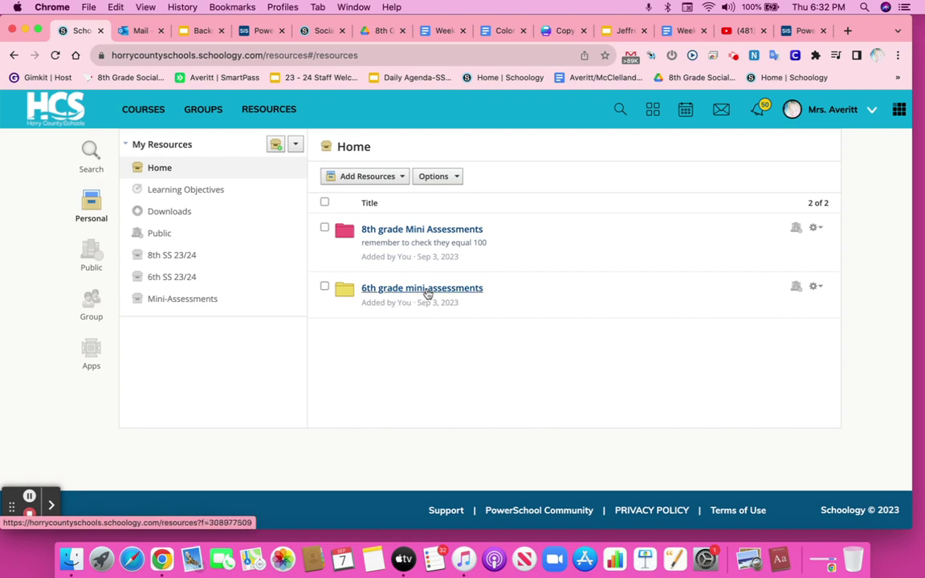
left_click(423, 231)
left_click(424, 231)
scroll(514, 279, "down", 1)
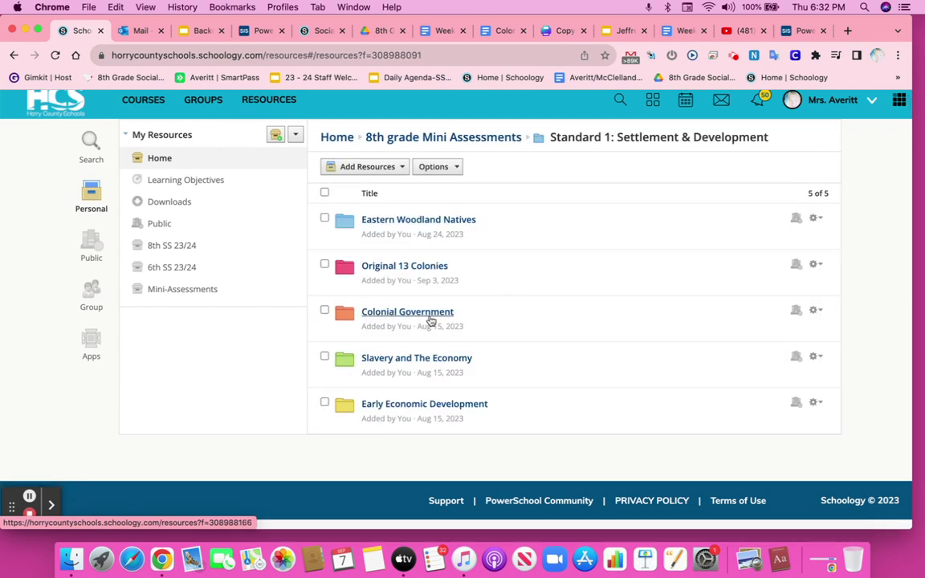
Step: Start adding the Colonial Government folder to the Social Studies 8: Section 115-1st Core course, in its Unit 1C: SC Colonial Government folder
left_click(819, 313)
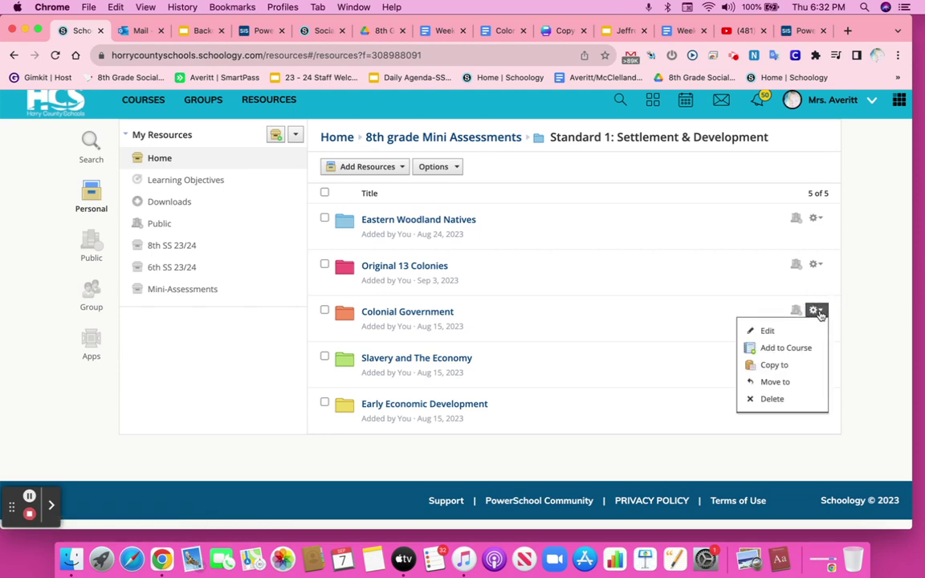
left_click(785, 356)
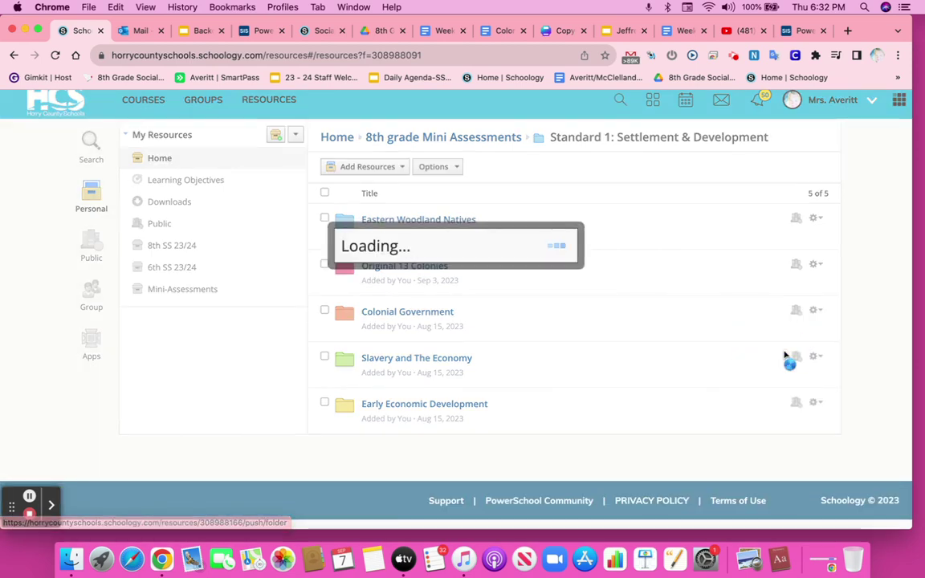
scroll(383, 337, "down", 3)
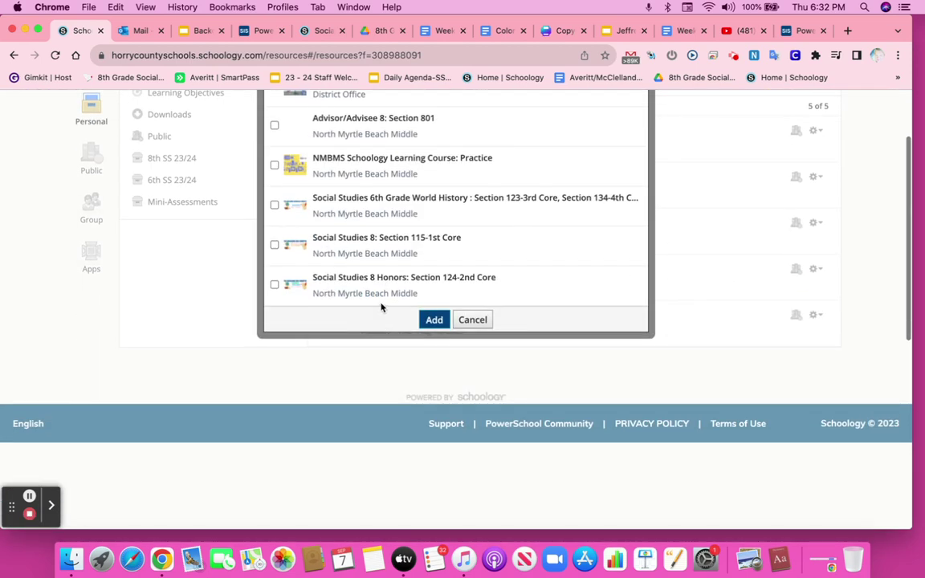
scroll(382, 307, "up", 2)
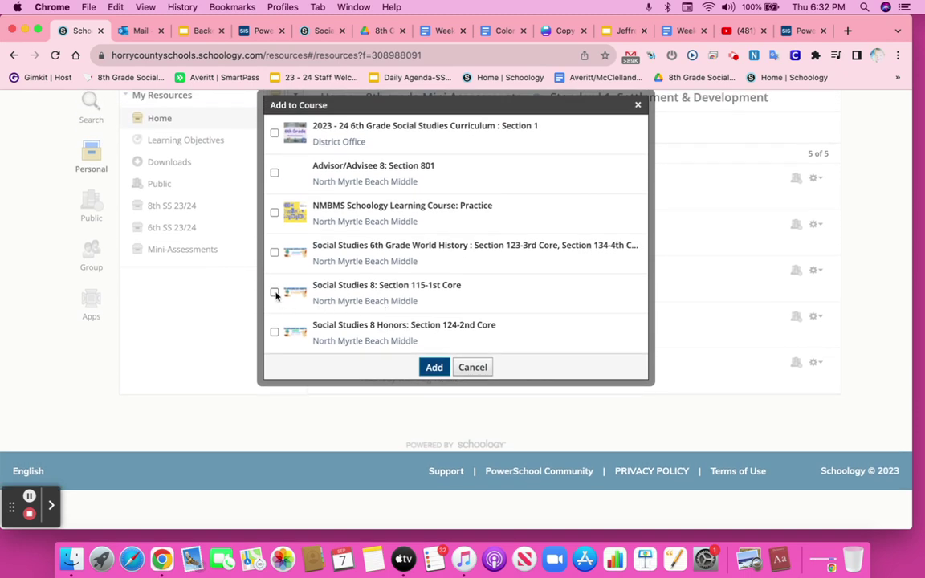
left_click(275, 293)
left_click(420, 353)
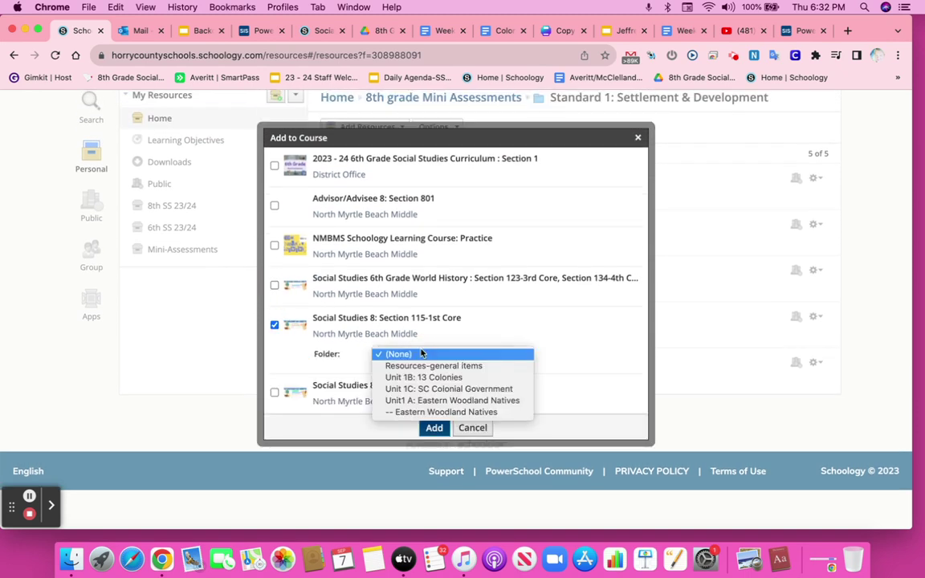
left_click(430, 389)
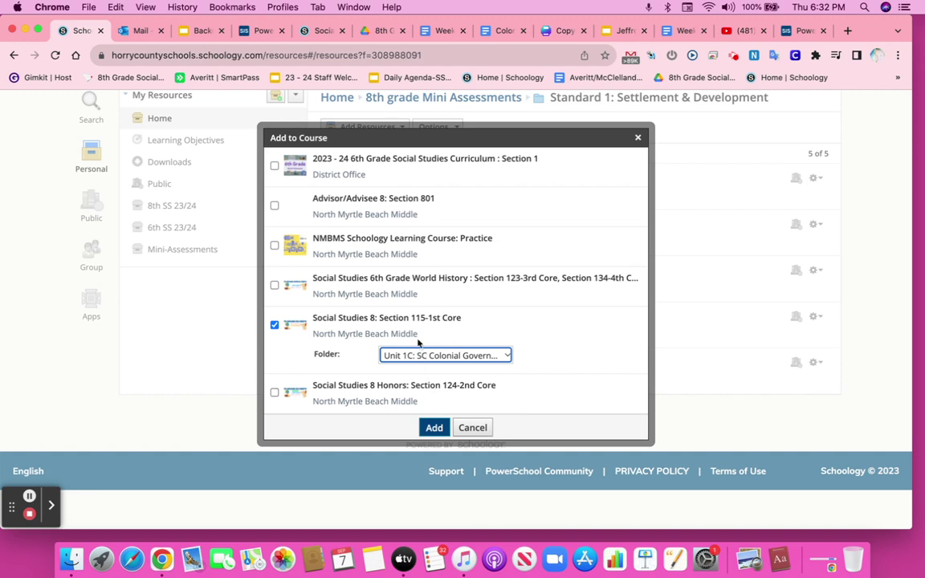
Step: Include Social Studies 8 Honors: Section 124-2nd Core with folder Unit 1C: SC Colonial Government and add the resource to both courses
scroll(347, 368, "down", 2)
left_click(275, 328)
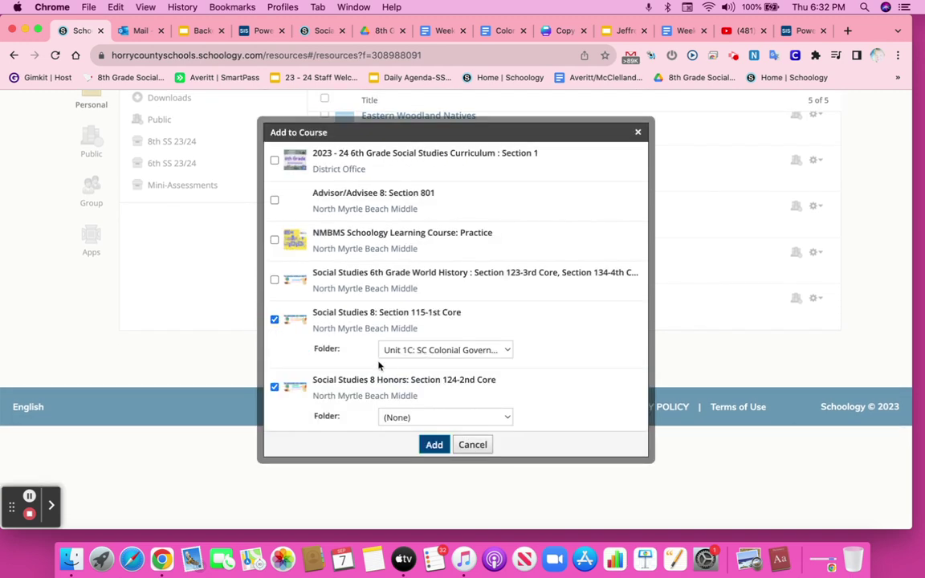
left_click(432, 416)
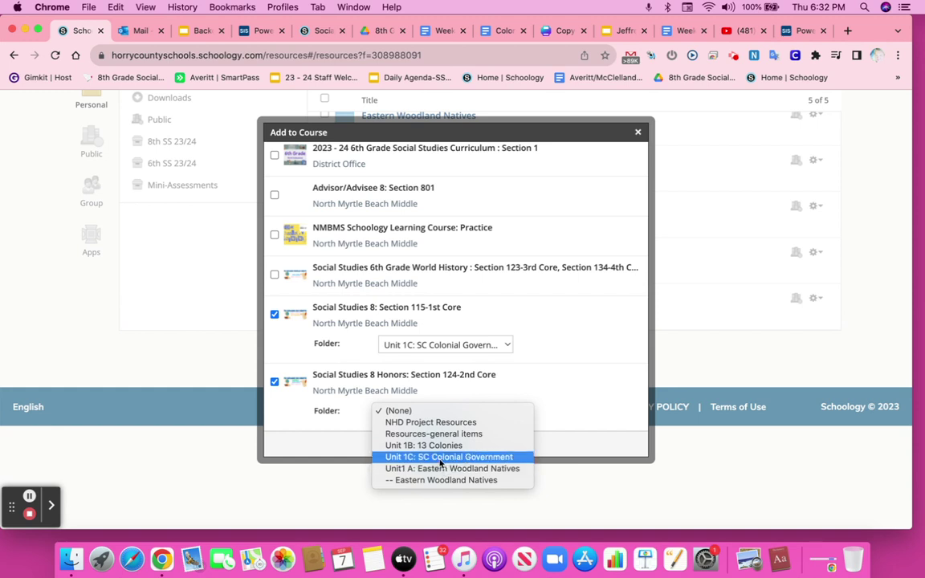
left_click(440, 457)
left_click(431, 444)
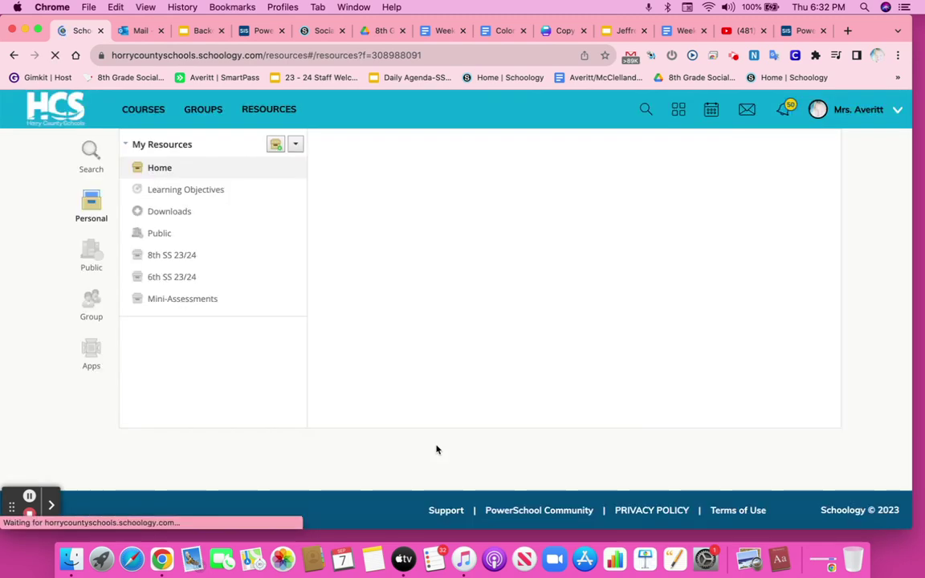
Step: Open the Colonial Government folder within Unit 1C: SC Colonial Government of the Social Studies 8: Section 115-1st Core course
scroll(477, 329, "up", 3)
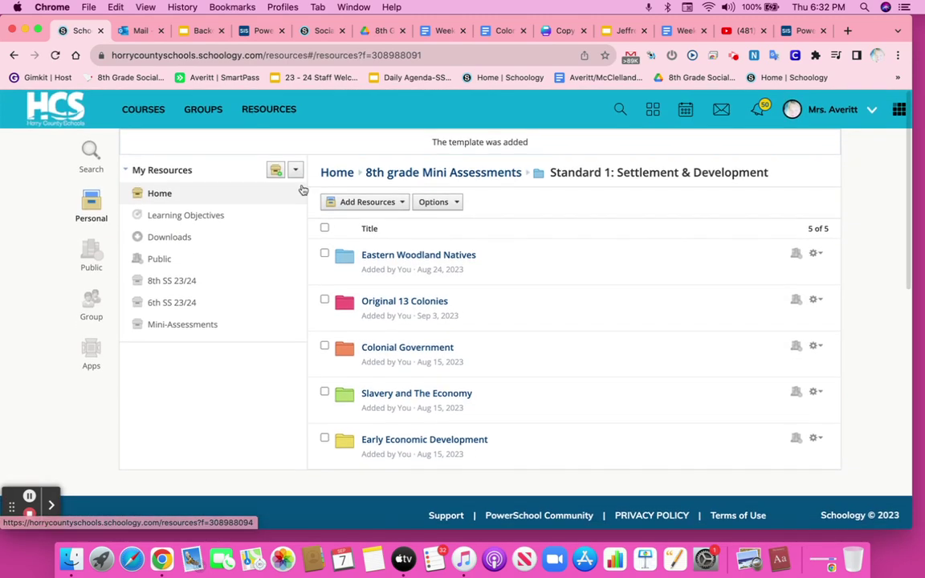
left_click(149, 118)
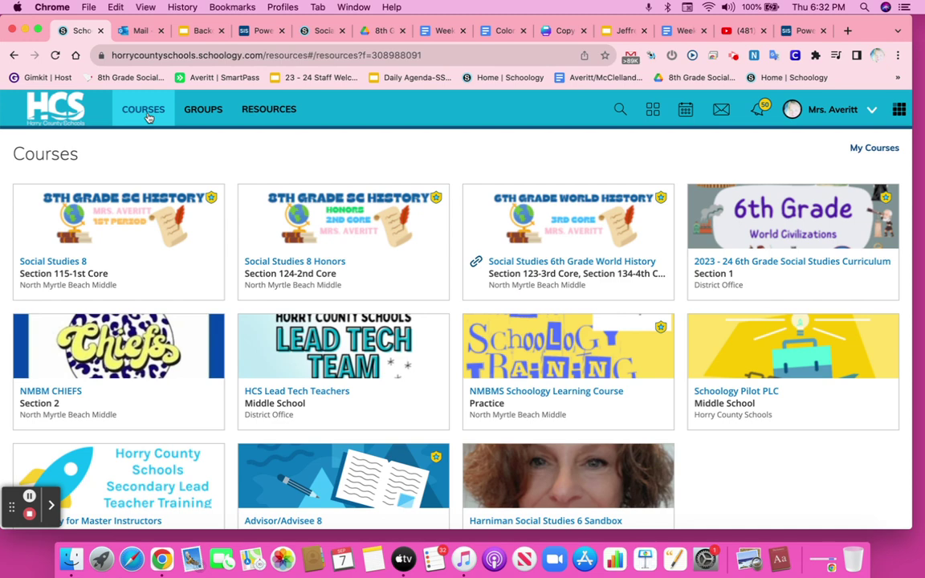
left_click(138, 229)
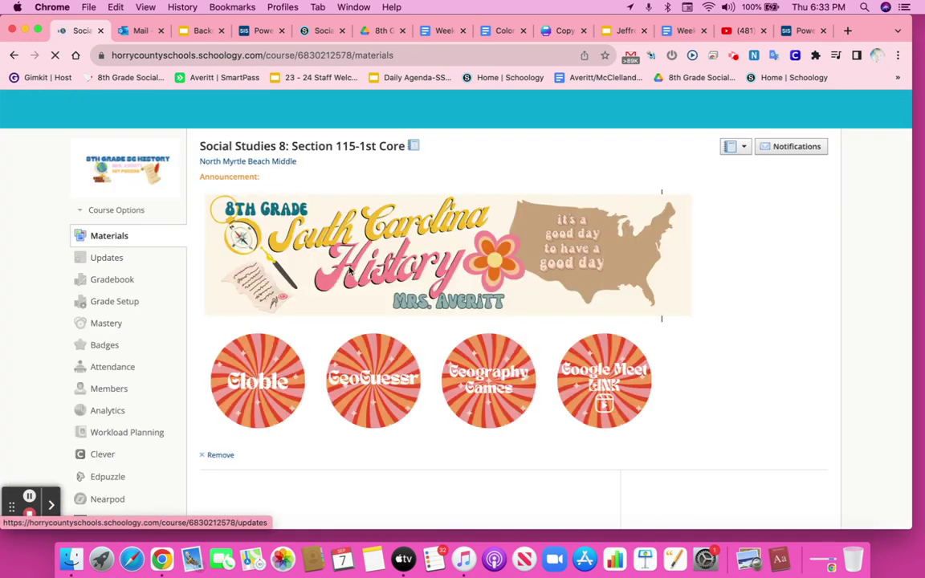
scroll(295, 257, "down", 10)
left_click(354, 345)
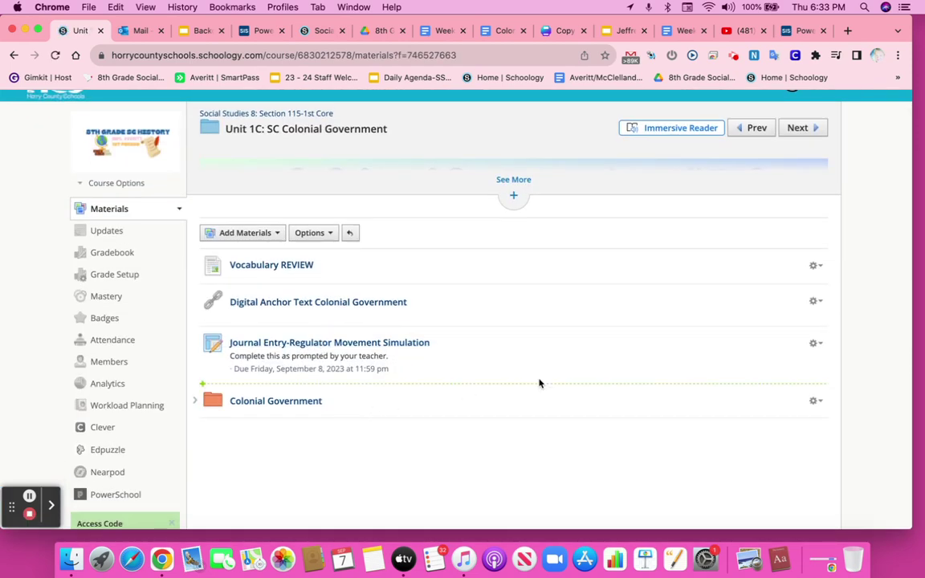
left_click(297, 407)
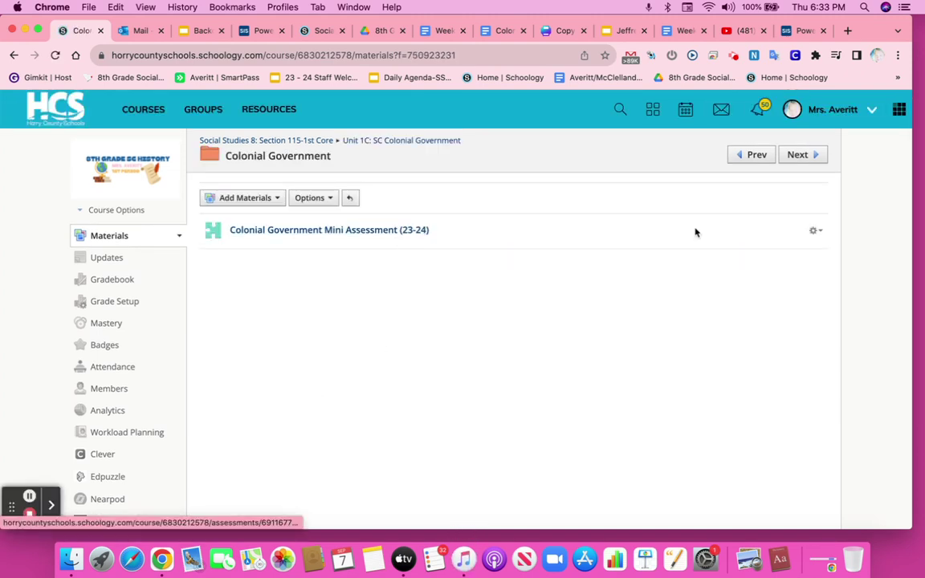
Step: Edit the Colonial Government Mini Assessment (23-24) and set its submissions to Enable
left_click(816, 231)
left_click(775, 251)
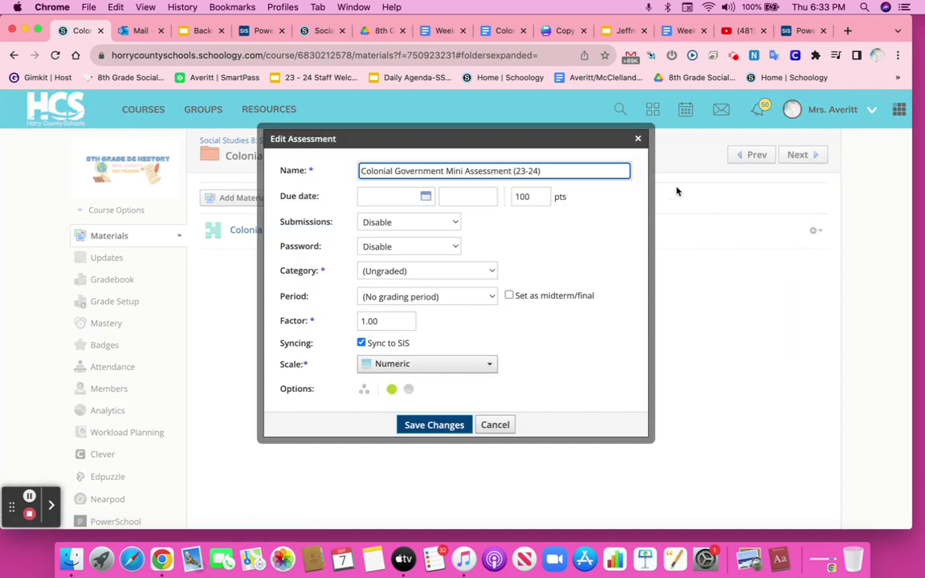
left_click(394, 228)
left_click(393, 189)
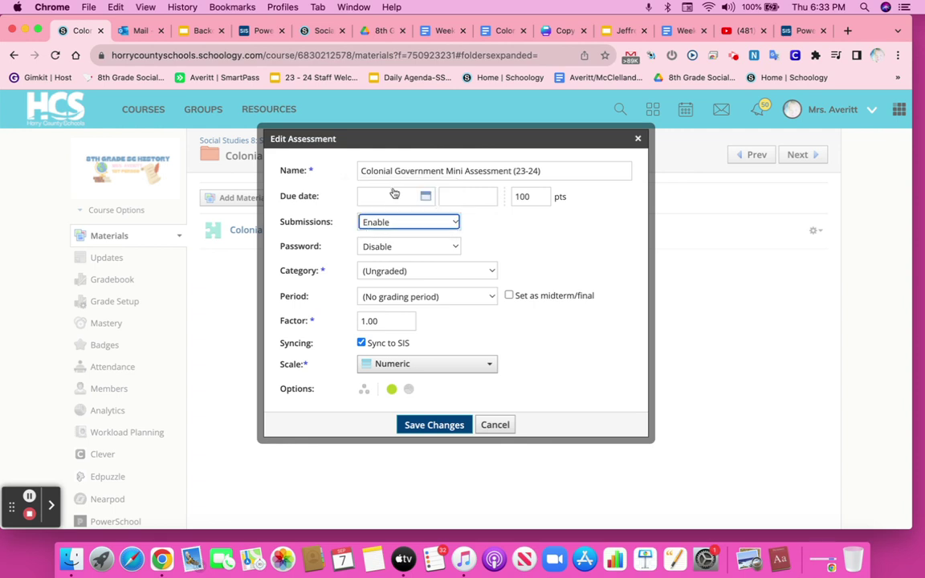
left_click(399, 224)
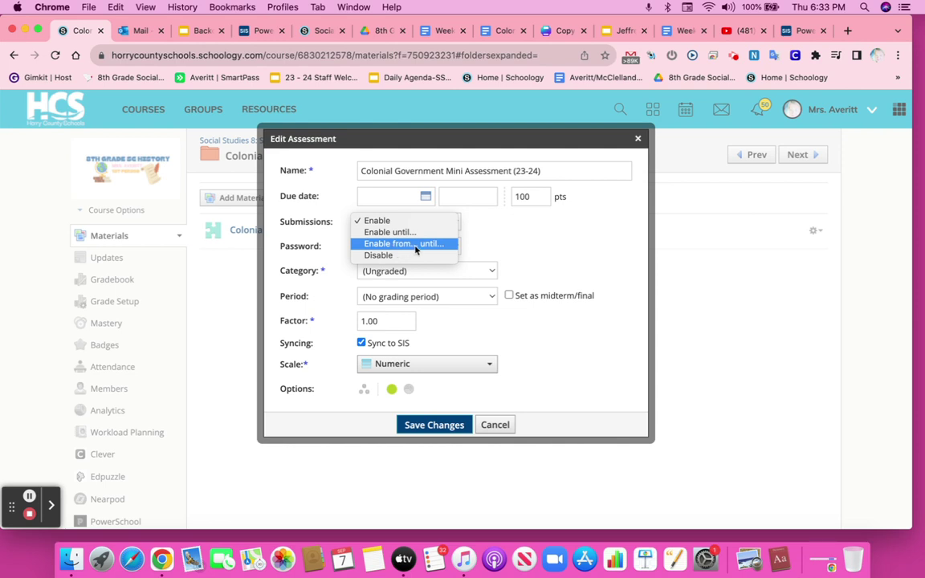
left_click(404, 221)
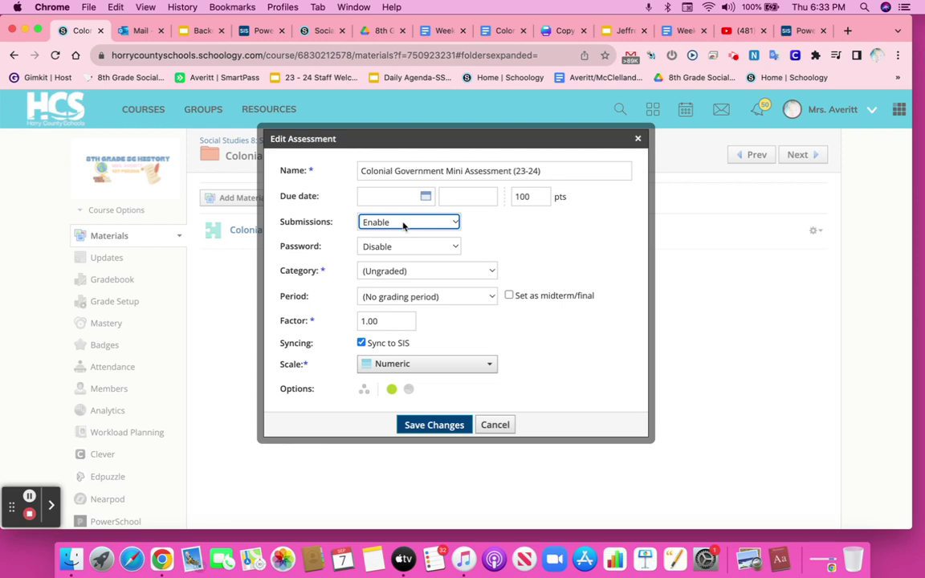
Step: Set the assessment's due date to 9/08/23 at 11:59PM and its grading category to Mid
left_click(426, 196)
left_click(497, 274)
left_click(394, 276)
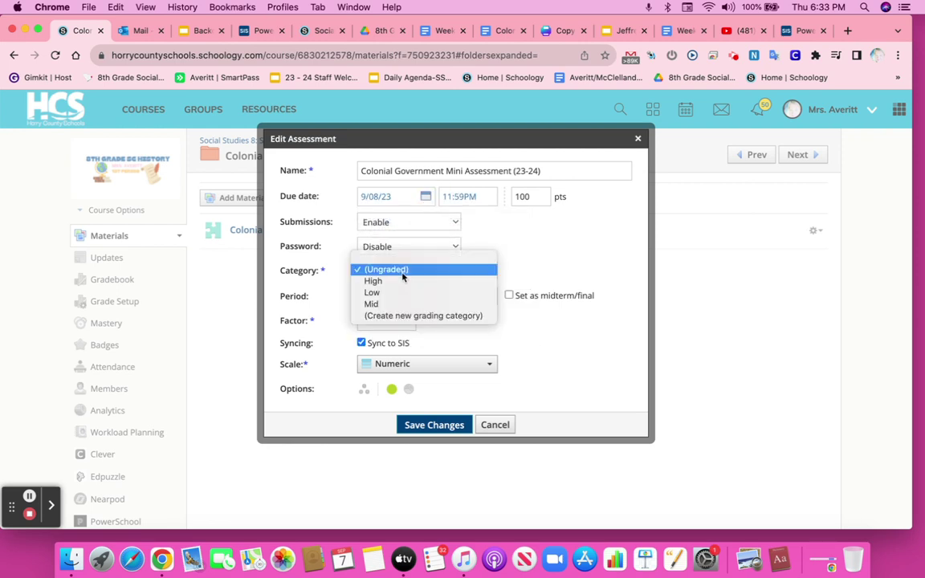
left_click(395, 305)
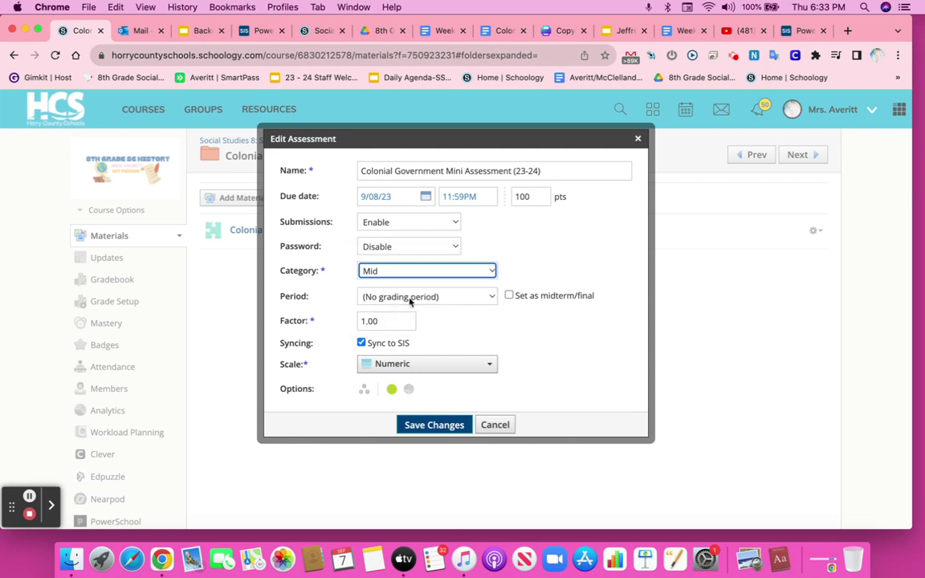
Step: Set the assessment's grading period to Quarter 1: 8/21/23 - 10/25/23 and save the changes
scroll(411, 301, "down", 1)
left_click(430, 286)
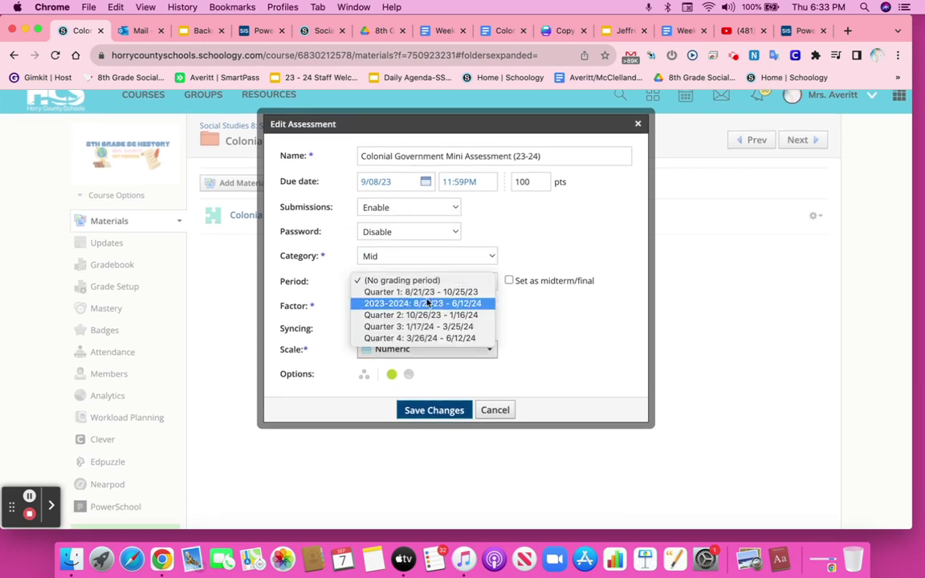
left_click(434, 292)
scroll(428, 317, "down", 2)
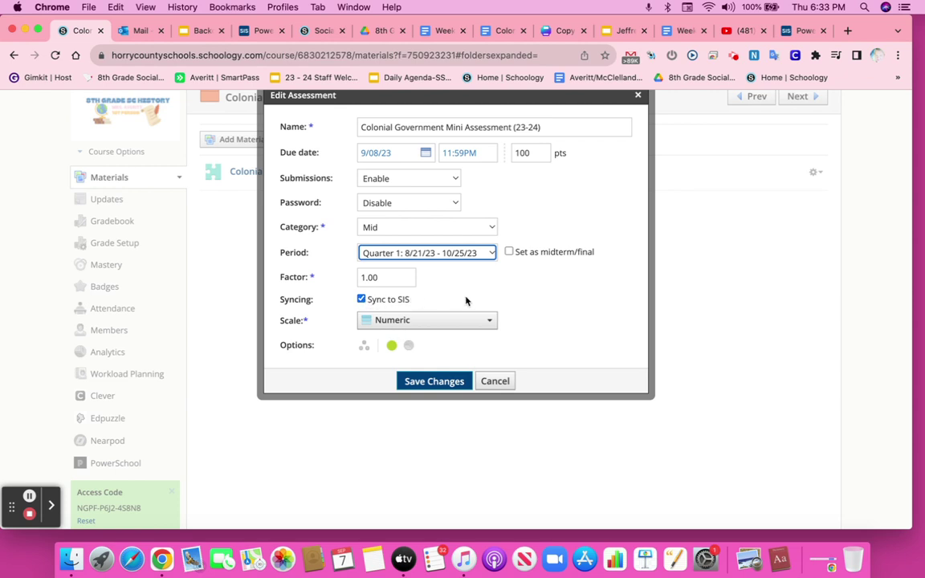
left_click(452, 382)
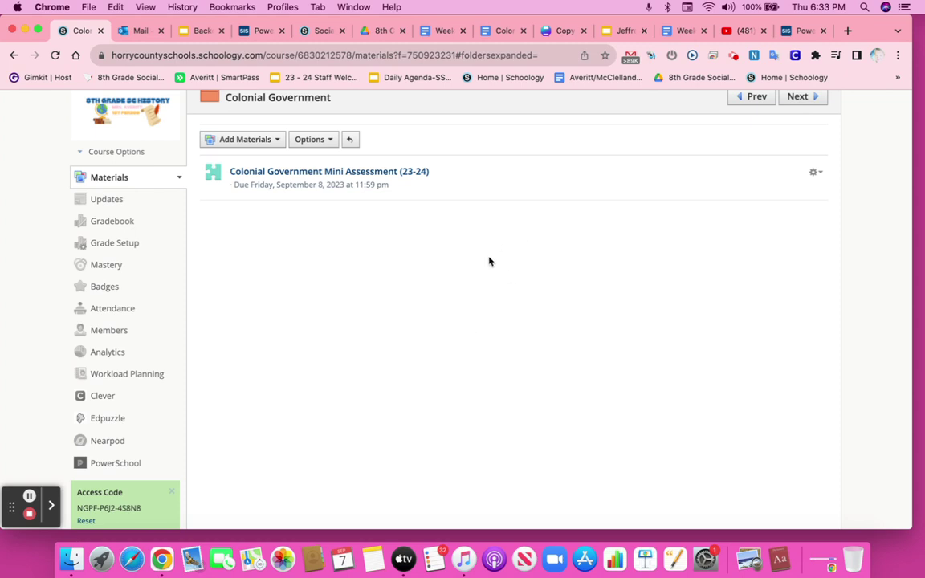
Step: Unpublish the Colonial Government Mini Assessment (23-24) in the course folder
left_click(817, 174)
left_click(777, 217)
left_click(431, 261)
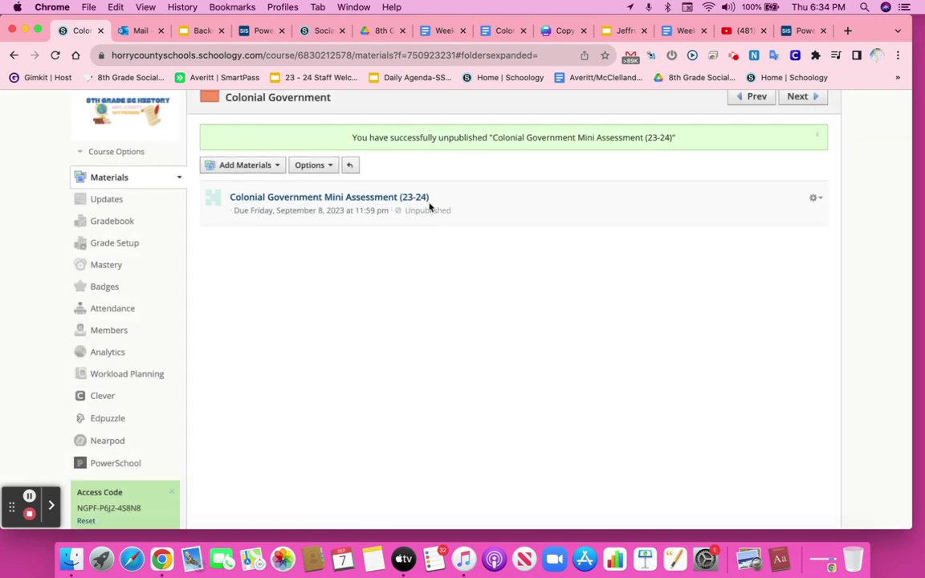
Step: Open the Colonial Government Mini Assessment (23-24) and review its list of questions
left_click(385, 202)
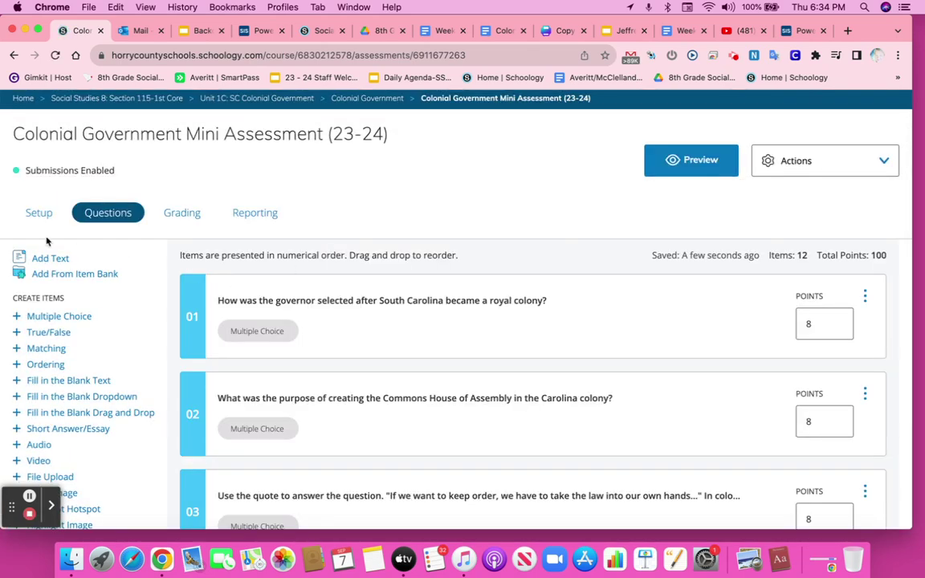
scroll(269, 303, "down", 1)
scroll(269, 304, "down", 3)
scroll(262, 373, "up", 5)
Step: In the assessment's setup, keep questions randomly ordered and set showing possible points for each question during the attempt to Yes
left_click(39, 215)
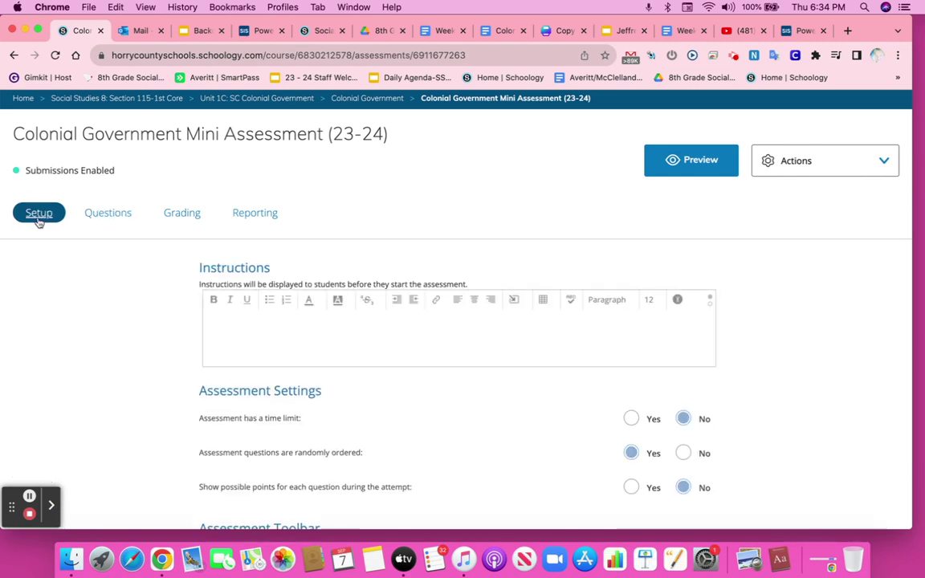
scroll(257, 319, "down", 5)
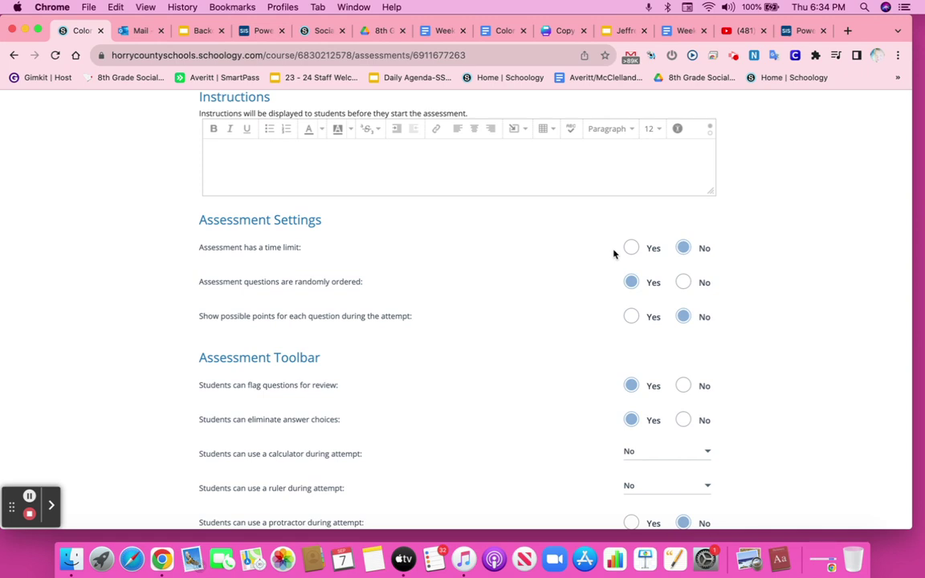
scroll(530, 284, "down", 1)
left_click(684, 259)
left_click(632, 263)
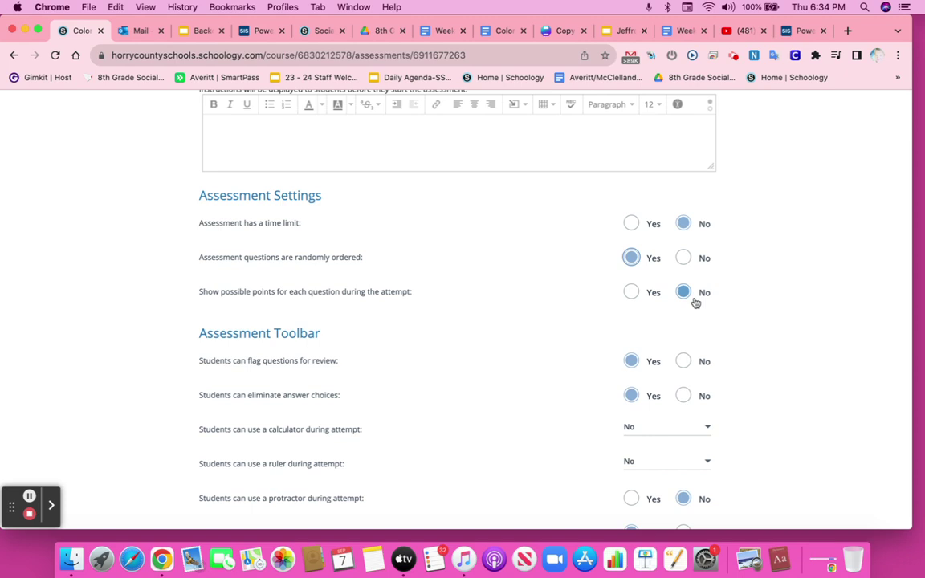
left_click(631, 292)
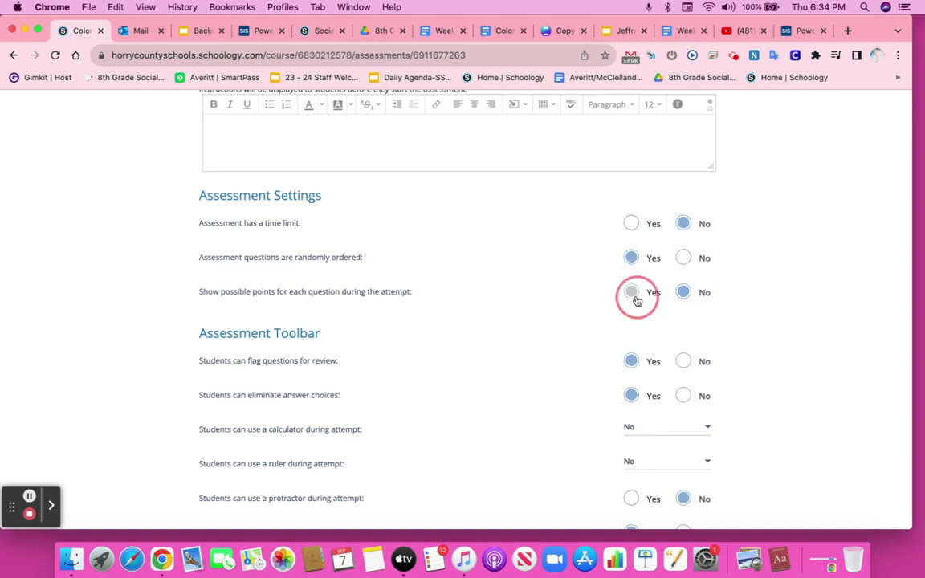
Step: Allow students to view results after an attempt is submitted by setting it to Yes, and save the assessment setup
scroll(592, 335, "down", 1)
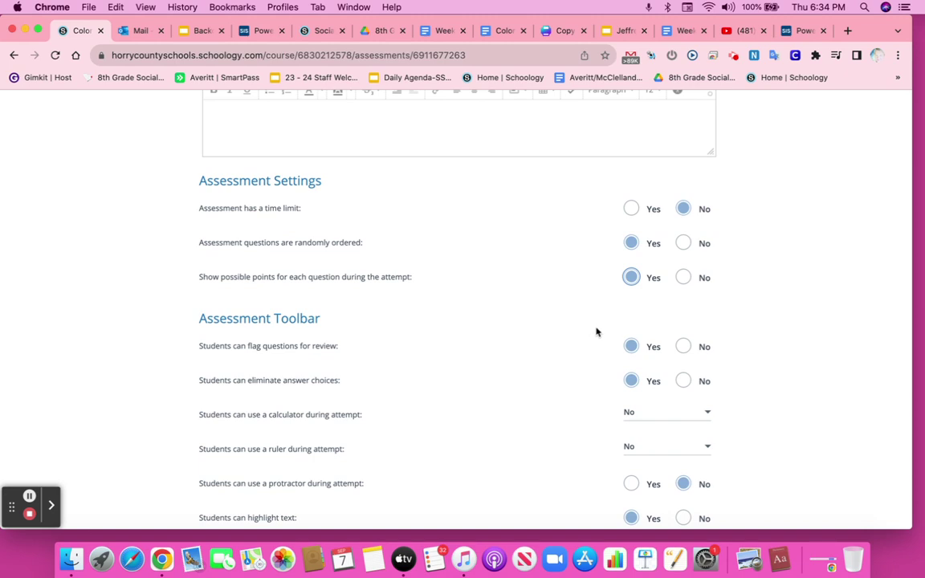
scroll(595, 332, "down", 4)
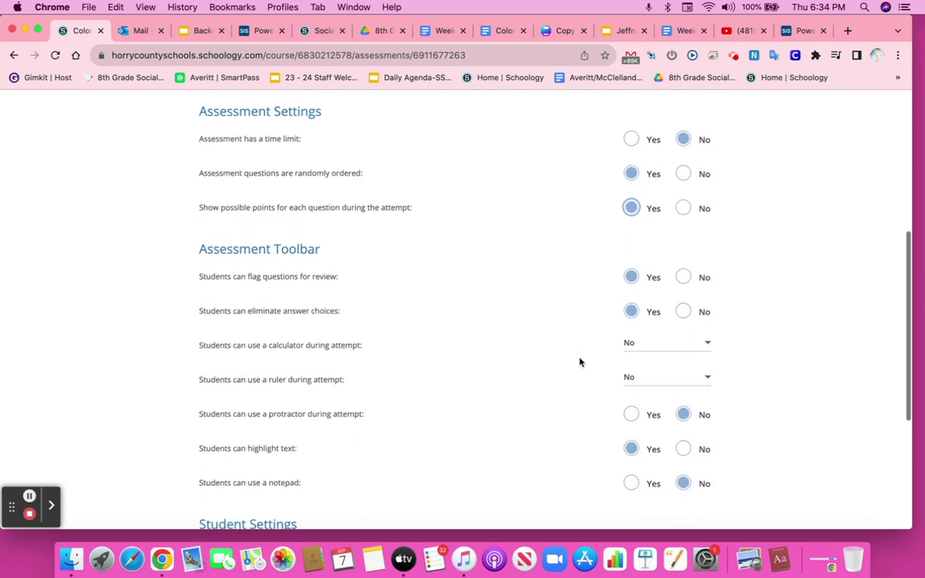
scroll(589, 376, "down", 3)
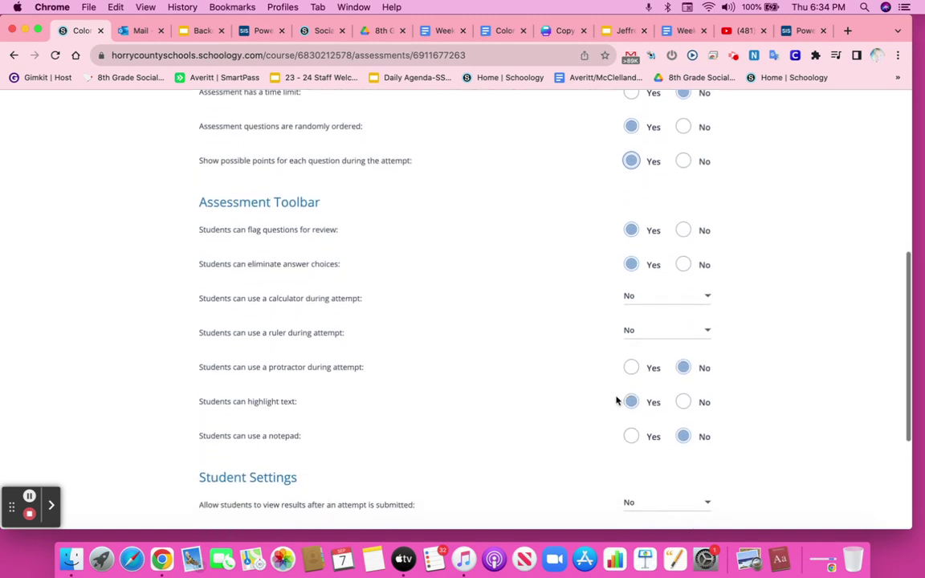
scroll(615, 399, "down", 8)
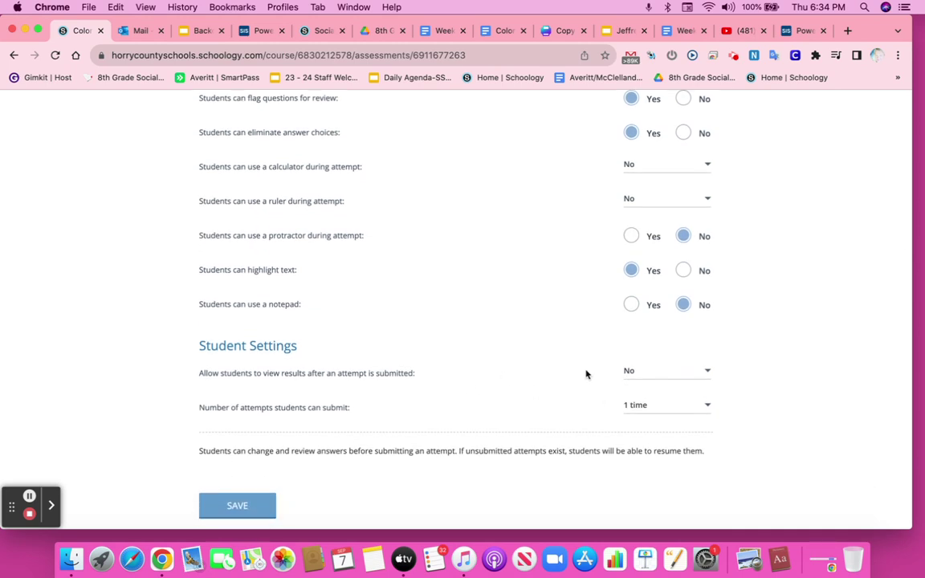
left_click(708, 371)
left_click(666, 424)
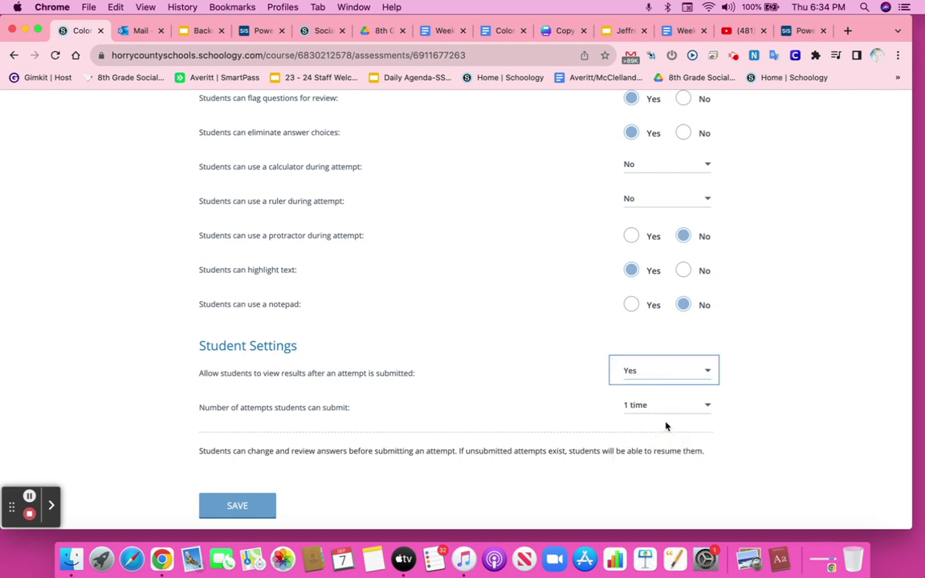
left_click(691, 373)
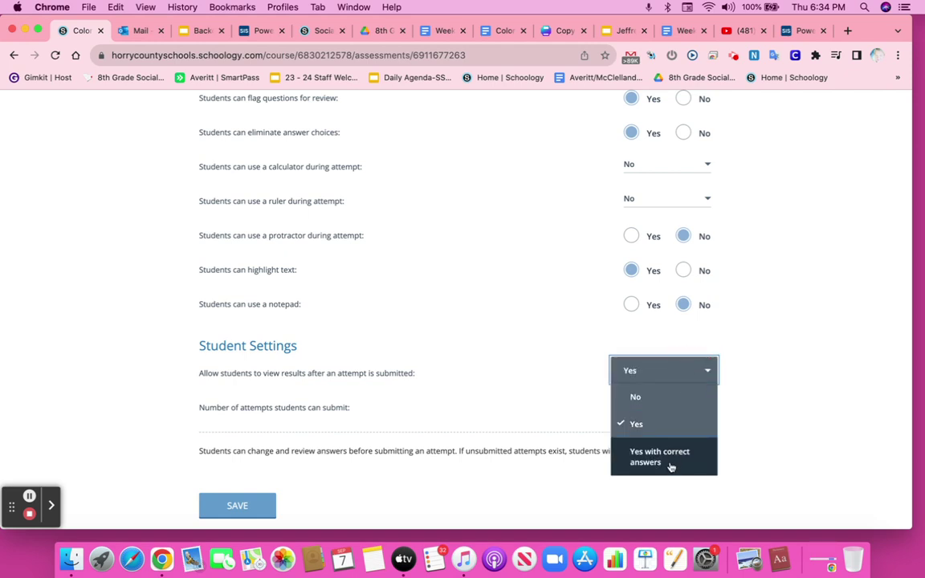
left_click(674, 424)
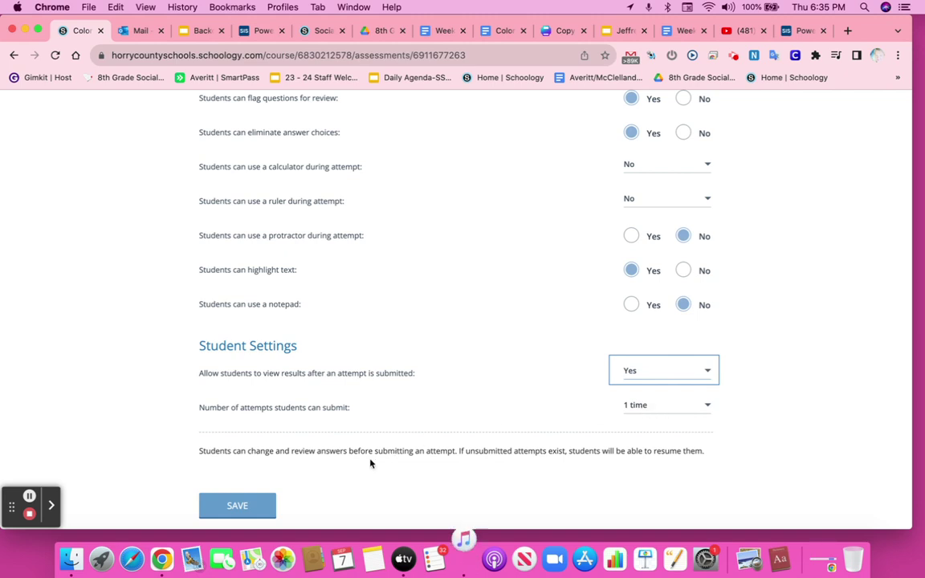
left_click(238, 508)
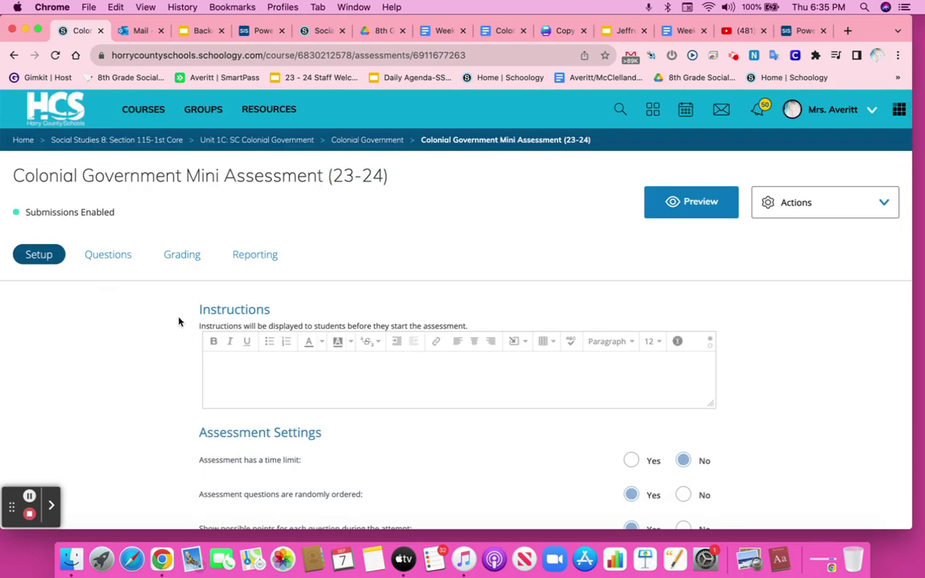
Step: Open question 02 about the Commons House of Assembly for editing, review its answer options, and leave it without saving
left_click(112, 261)
scroll(273, 349, "down", 2)
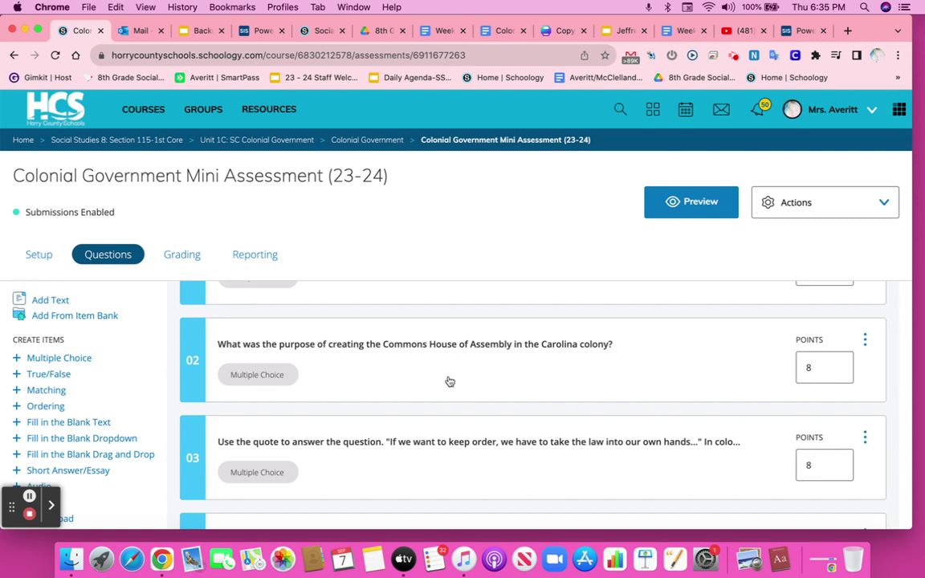
left_click(865, 344)
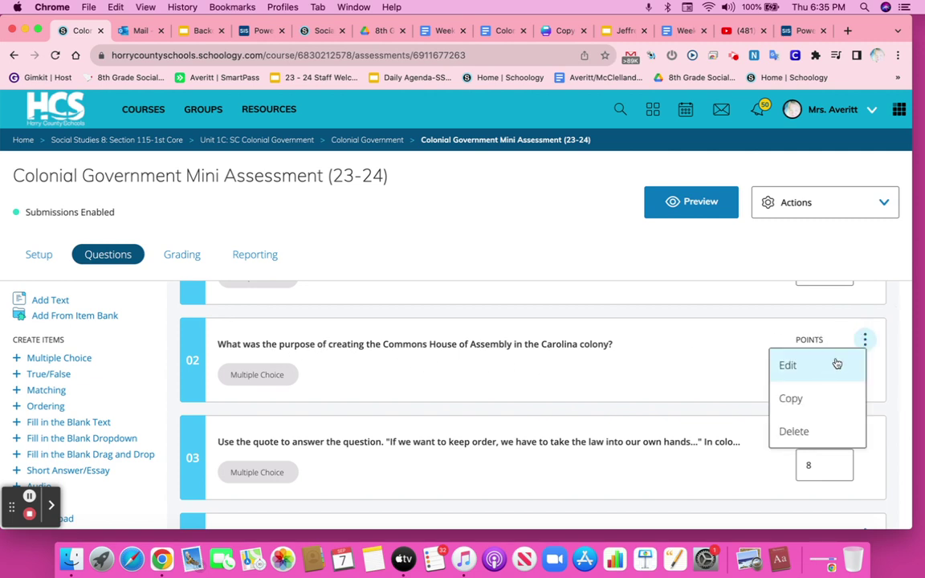
left_click(836, 363)
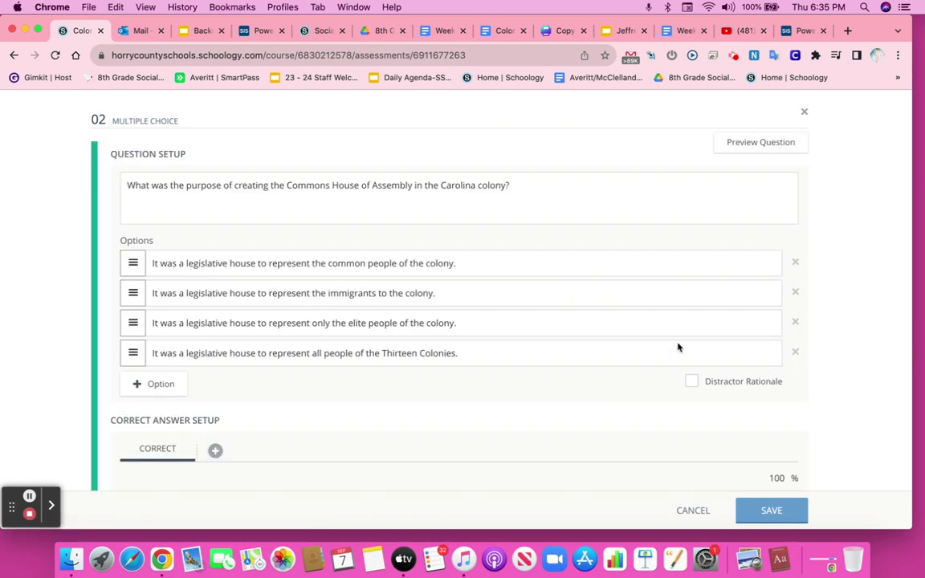
left_click(695, 514)
scroll(682, 468, "down", 1)
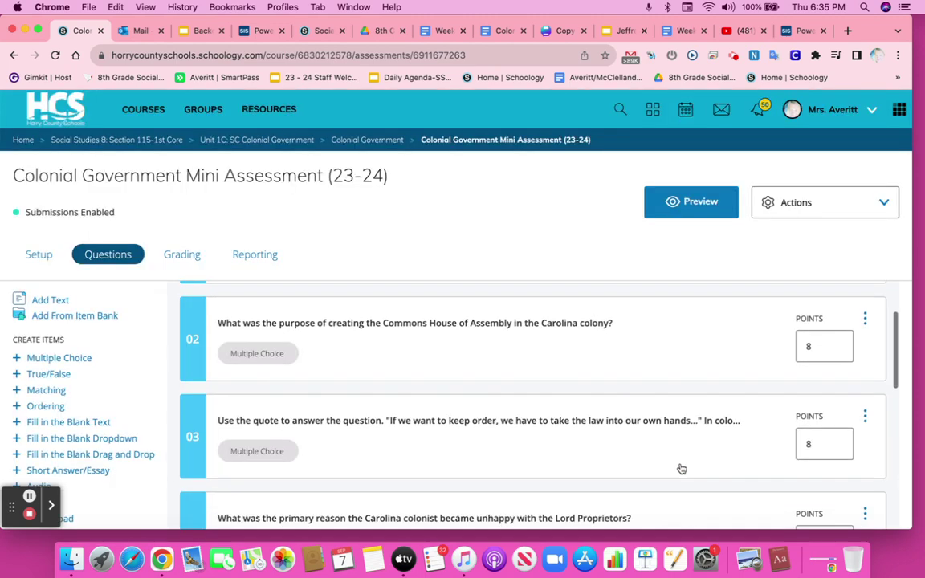
Step: Open the assessment's edit details, review its due date, category and grading period, and close them without saving
scroll(706, 437, "up", 5)
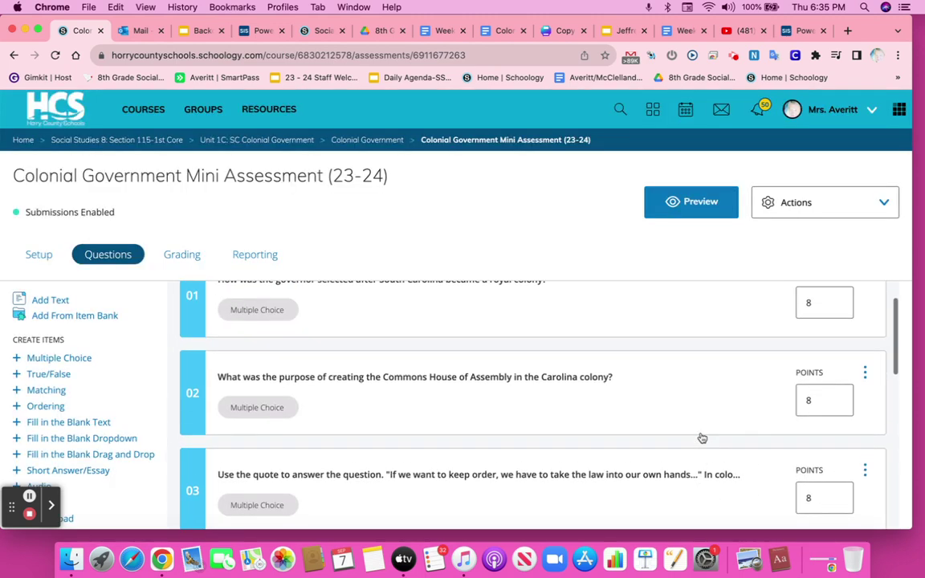
left_click(842, 209)
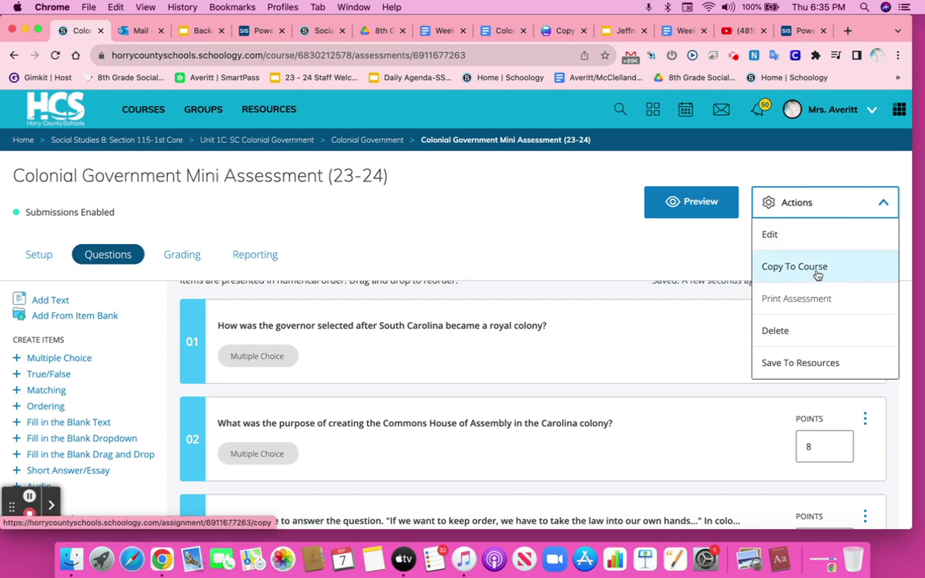
left_click(792, 235)
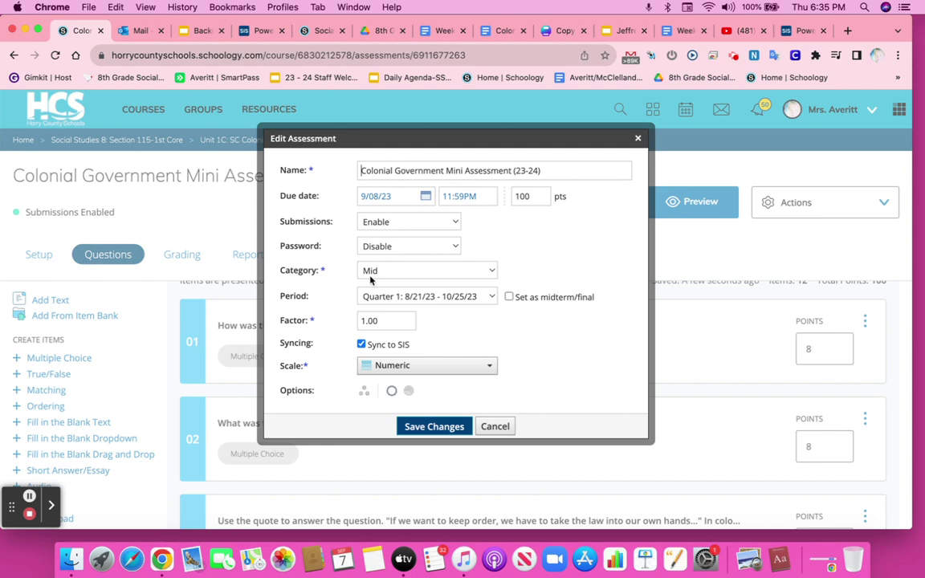
left_click(497, 429)
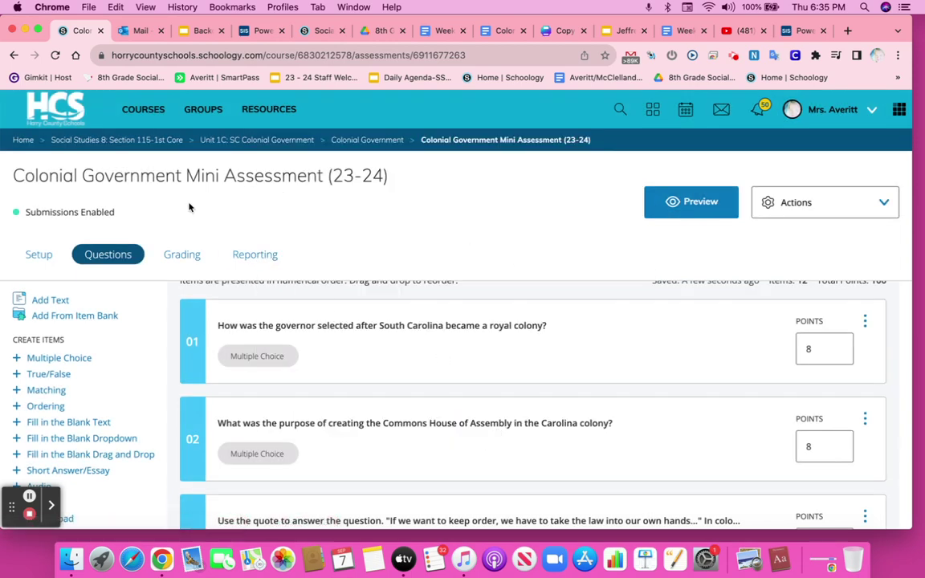
Step: Return to the Colonial Government folder in Unit 1C of Social Studies 8, Section 115-1st Core, and check the mini assessment's publishing option
left_click(156, 114)
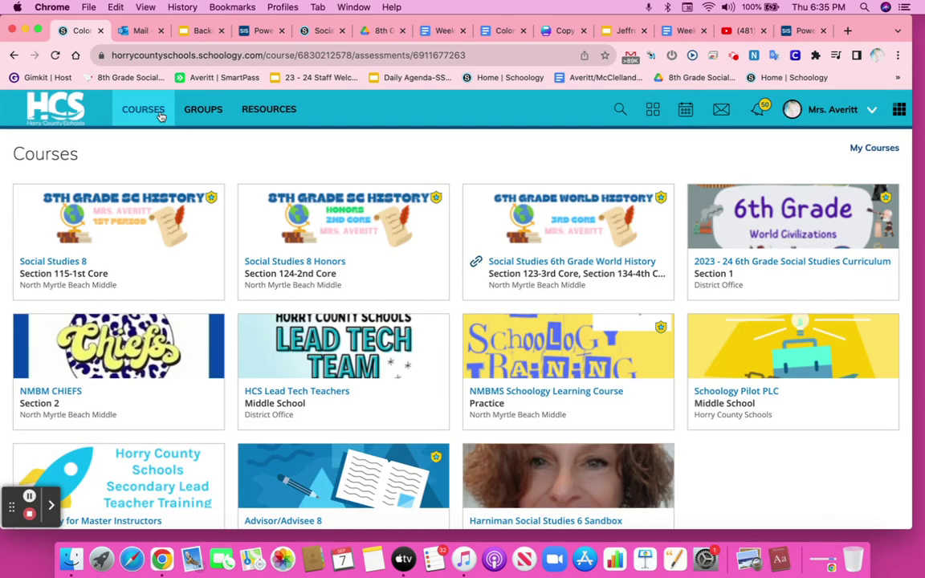
left_click(159, 266)
scroll(388, 322, "down", 1)
scroll(389, 322, "down", 10)
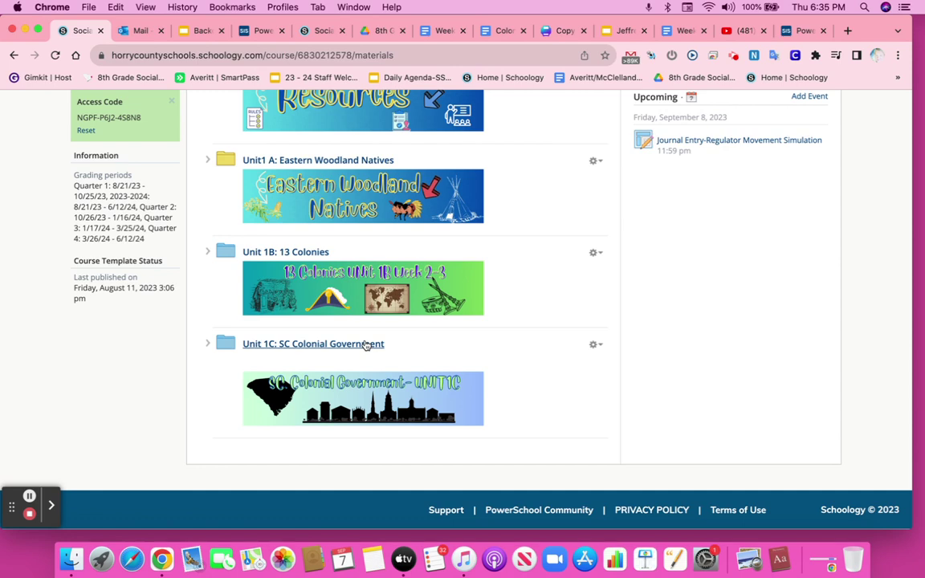
left_click(366, 345)
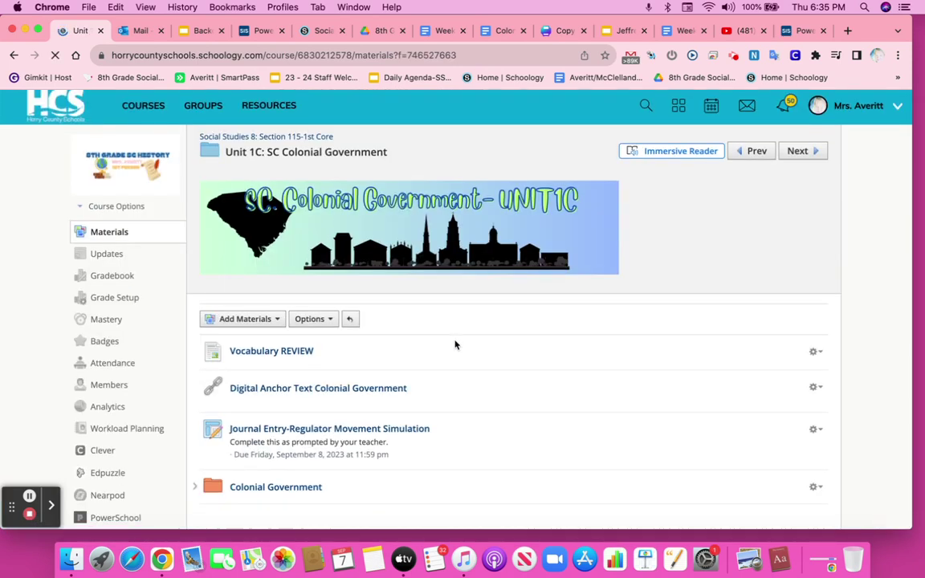
scroll(464, 353, "down", 1)
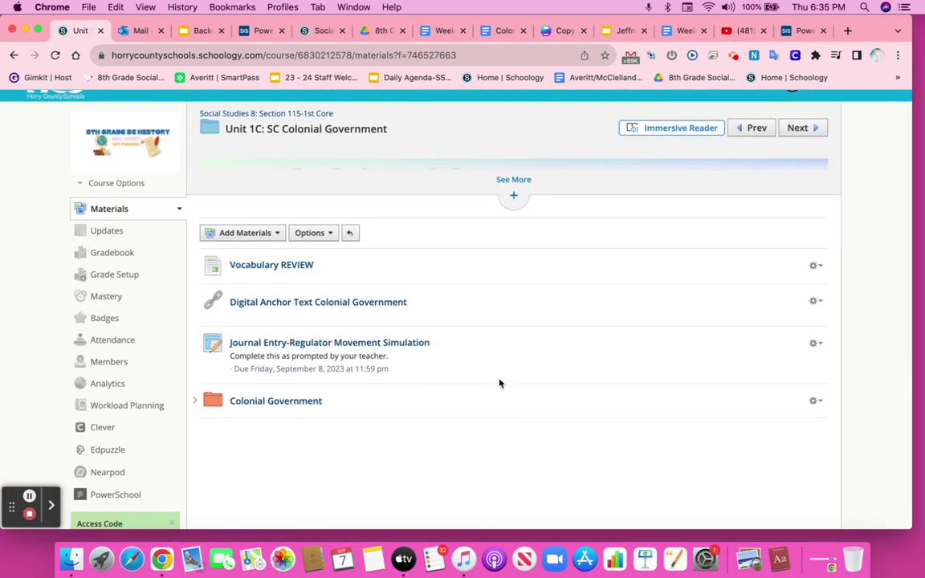
left_click(313, 401)
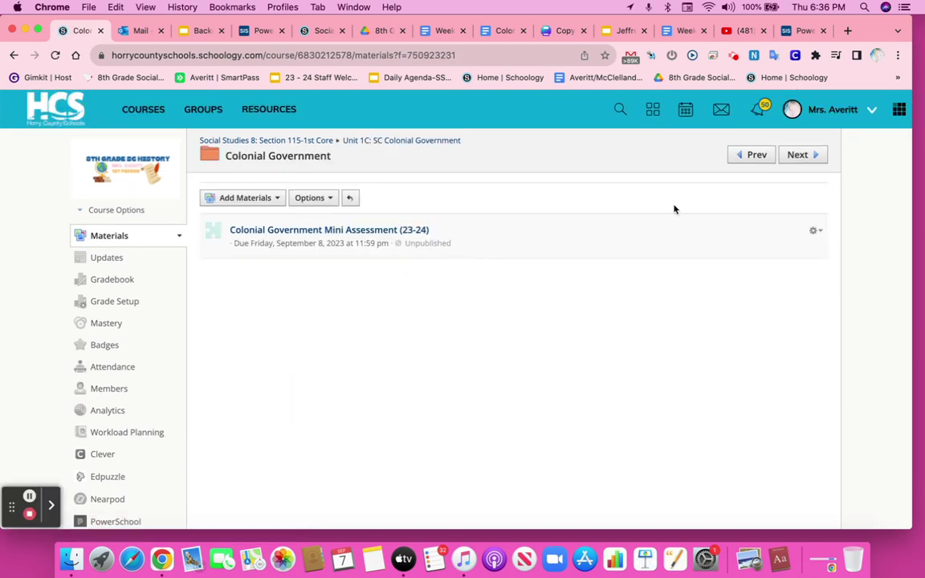
left_click(817, 230)
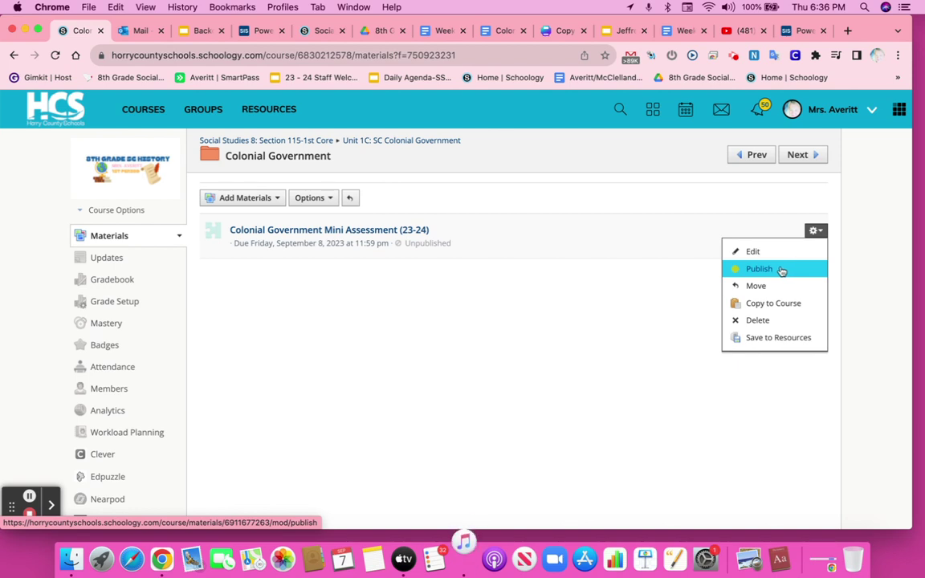
left_click(634, 310)
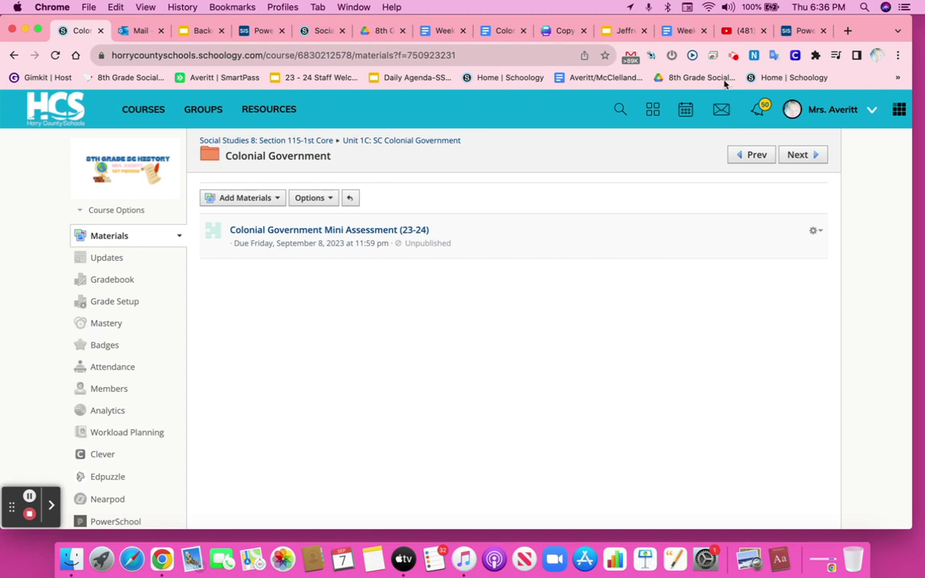
left_click(733, 56)
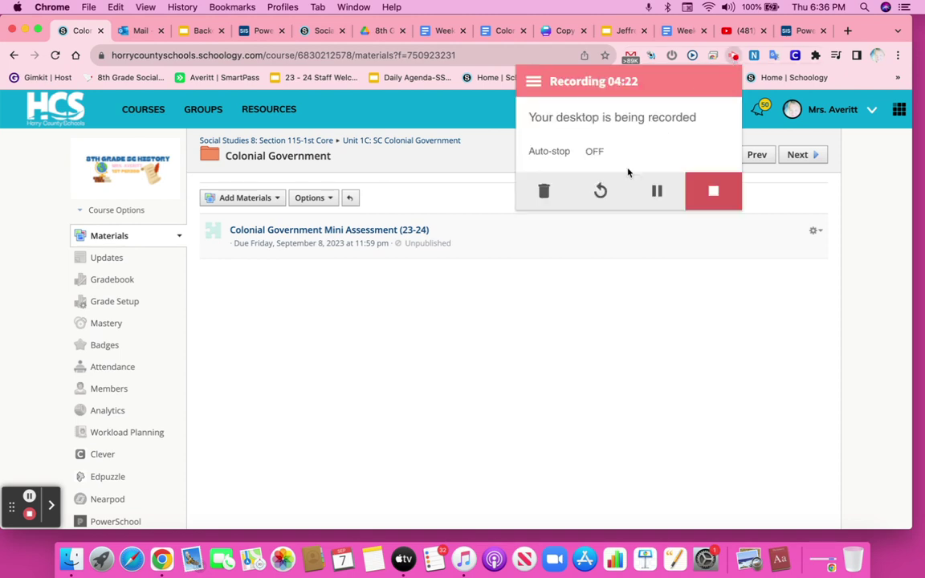